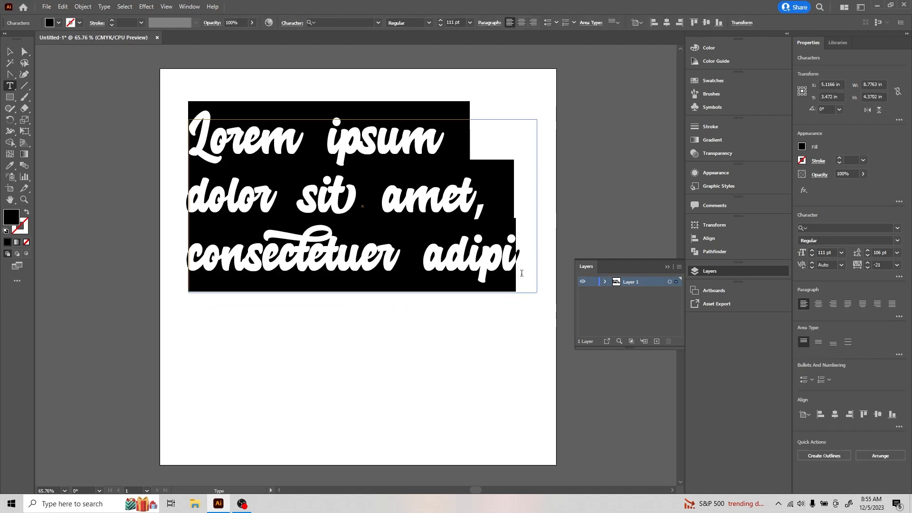
- Type 'Cut Lines' over the placeholder in Advocate Script 111 pt and select the text object
text(Cut L)
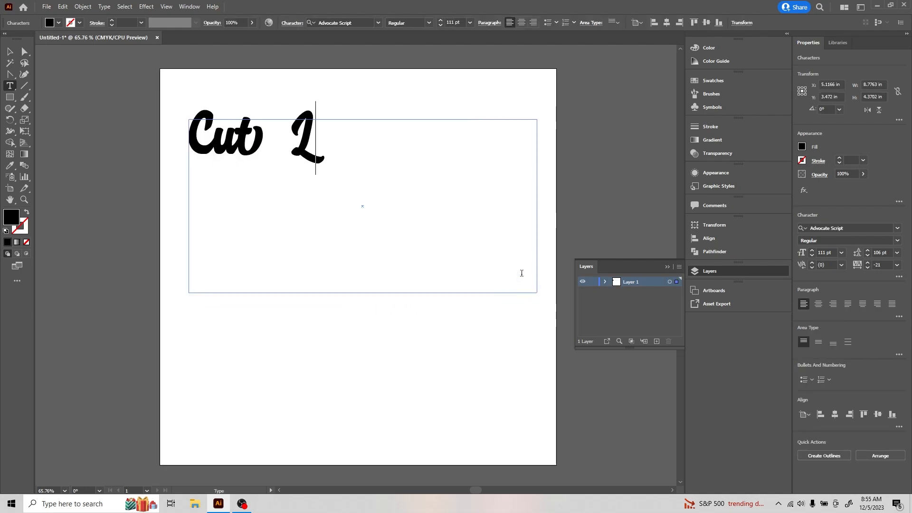
text(ines)
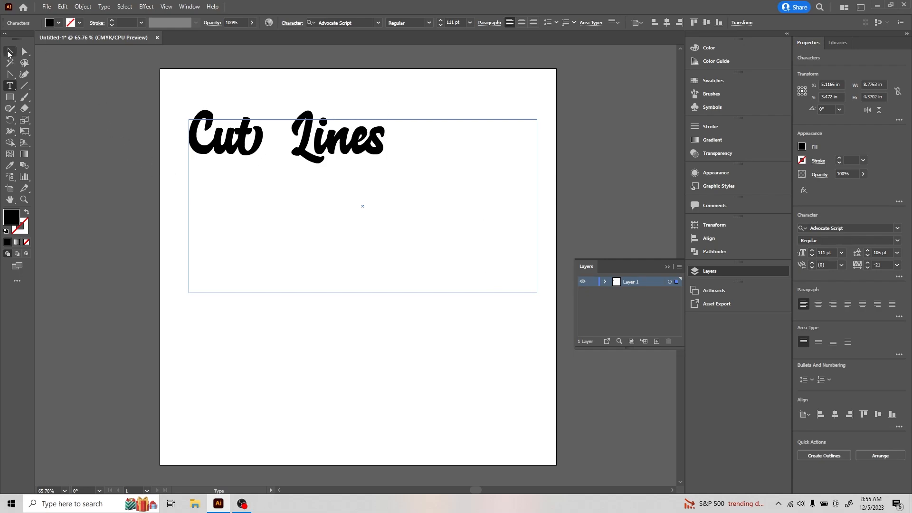
click(8, 53)
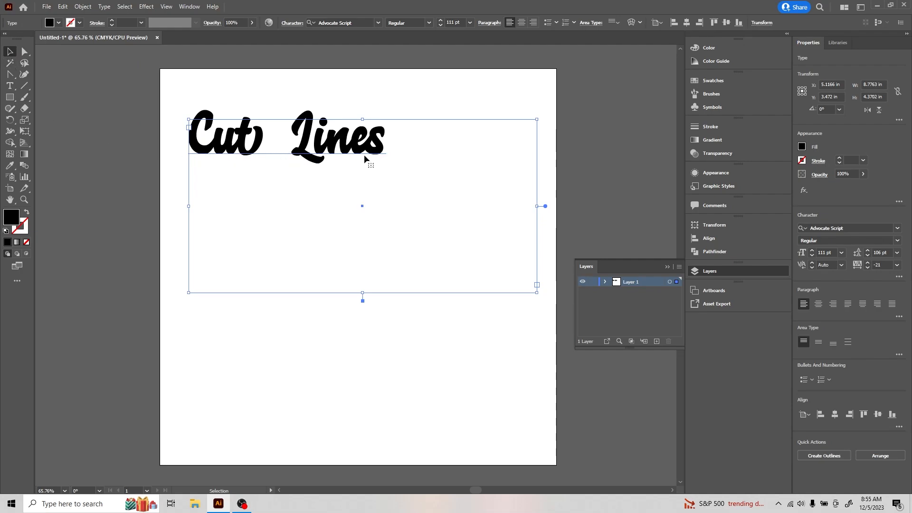
- Convert the 'Cut Lines' text to outlined vector shapes with Type > Create Outlines
click(109, 9)
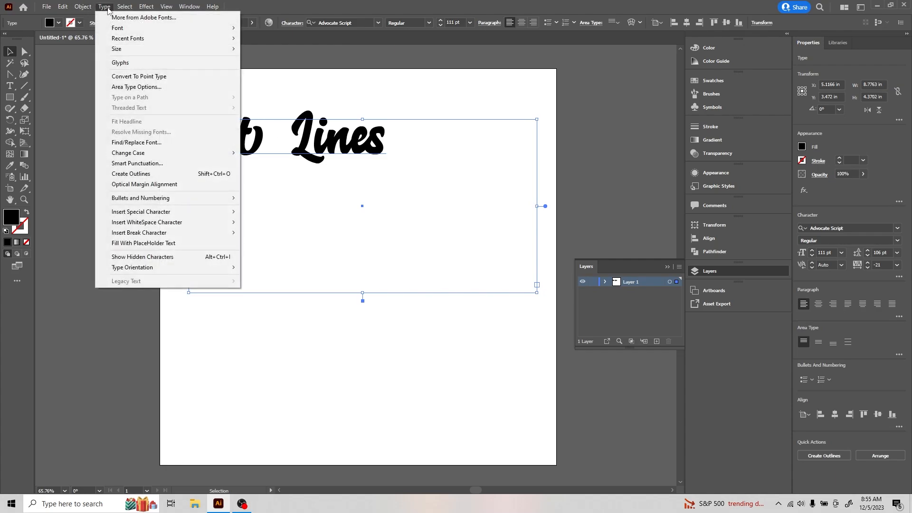
click(136, 175)
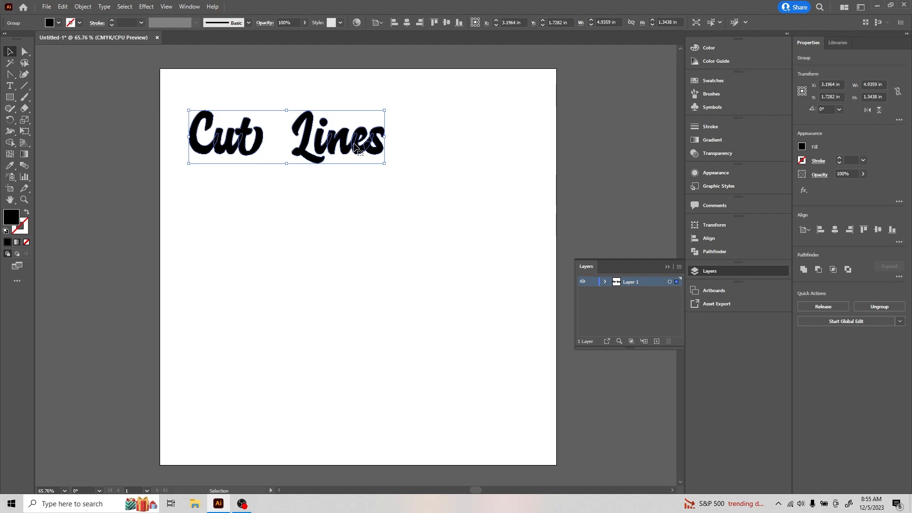
click(189, 6)
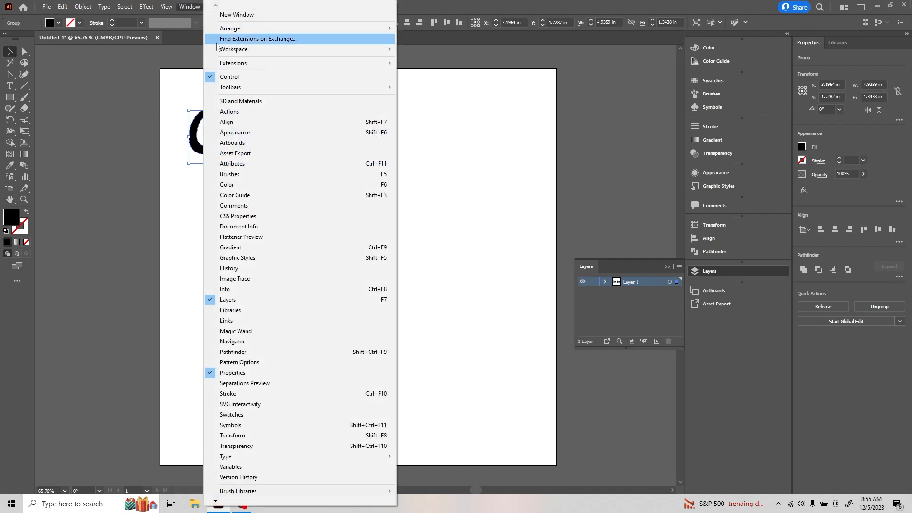
- Merge the outlined letters with Pathfinder's Unite, then collapse the Pathfinder panel
click(239, 354)
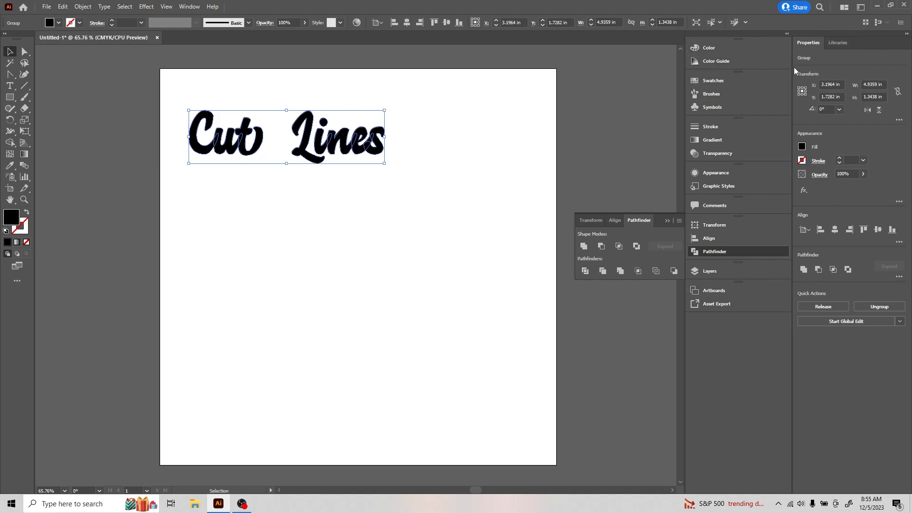
click(584, 247)
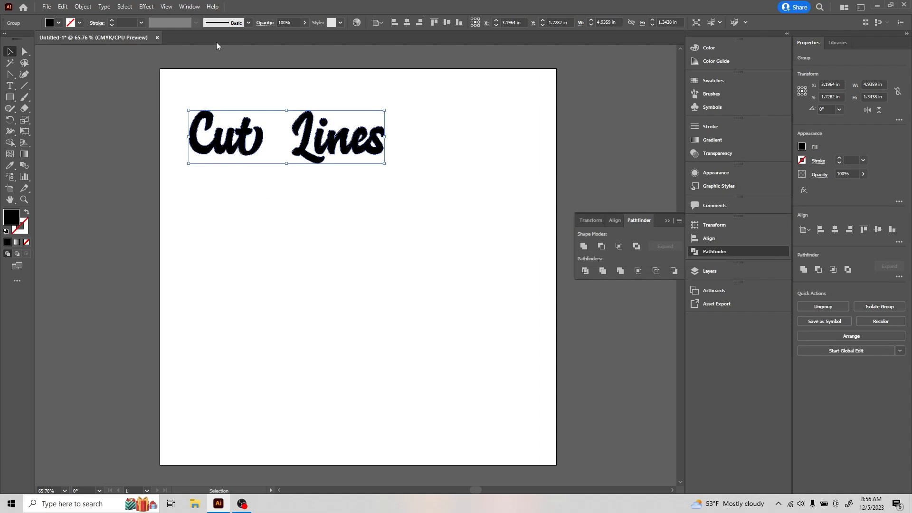
click(667, 221)
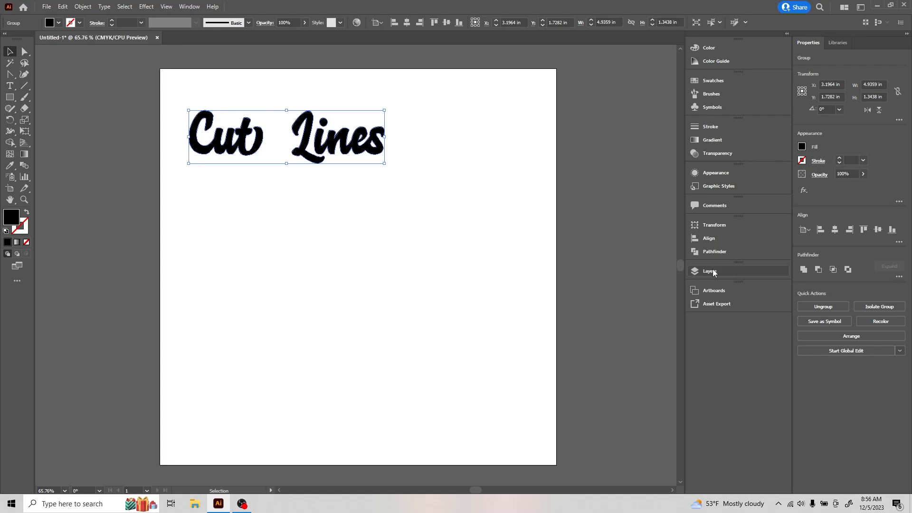
- Duplicate Layer 1 twice in the Layers panel to get three identical layers
click(185, 8)
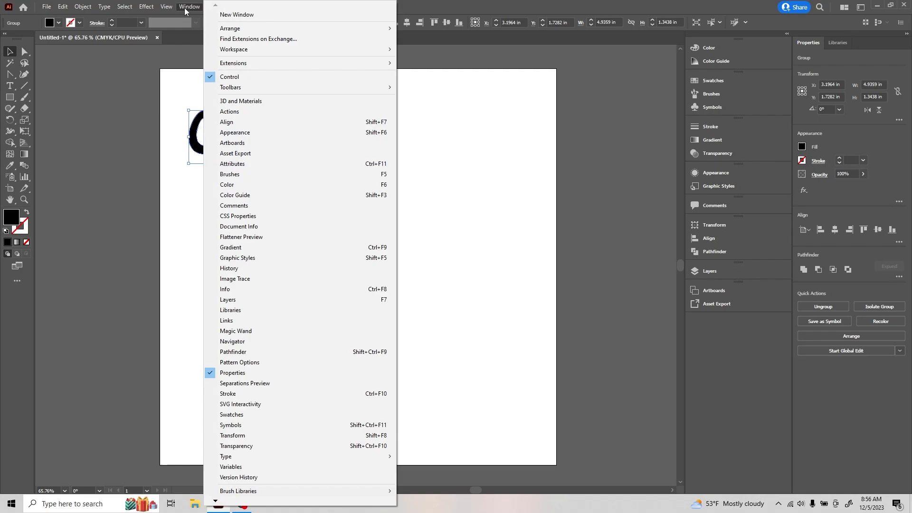
click(235, 300)
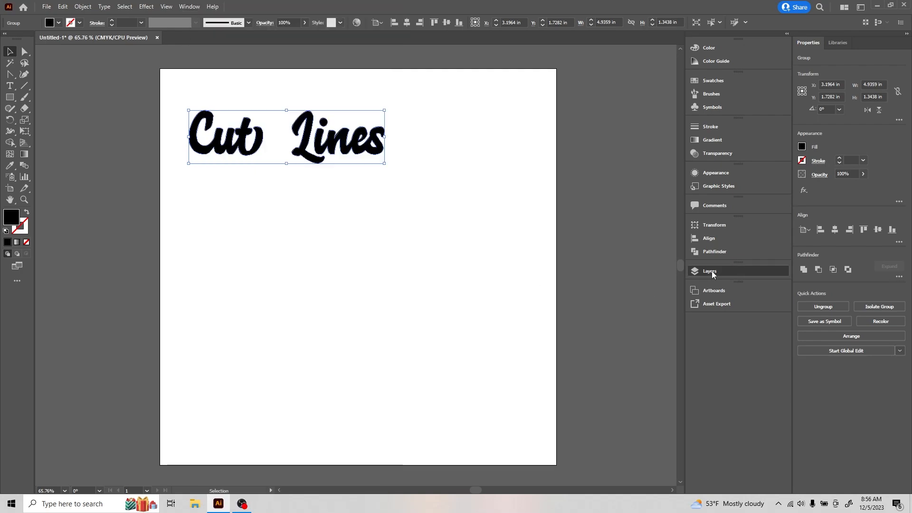
drag(631, 282, 657, 341)
drag(635, 285, 657, 341)
- Rename the layers bleed, text and cutline from bottom to top
click(626, 303)
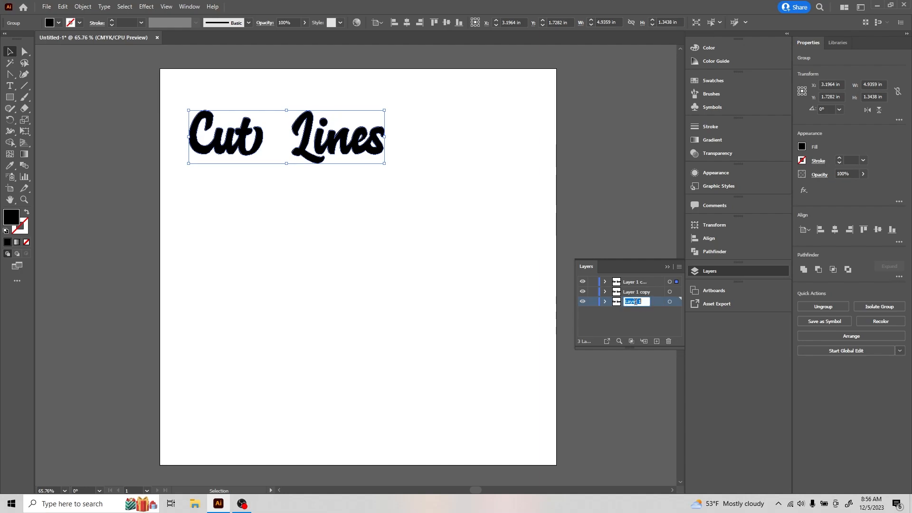
text(bleed)
double_click(632, 291)
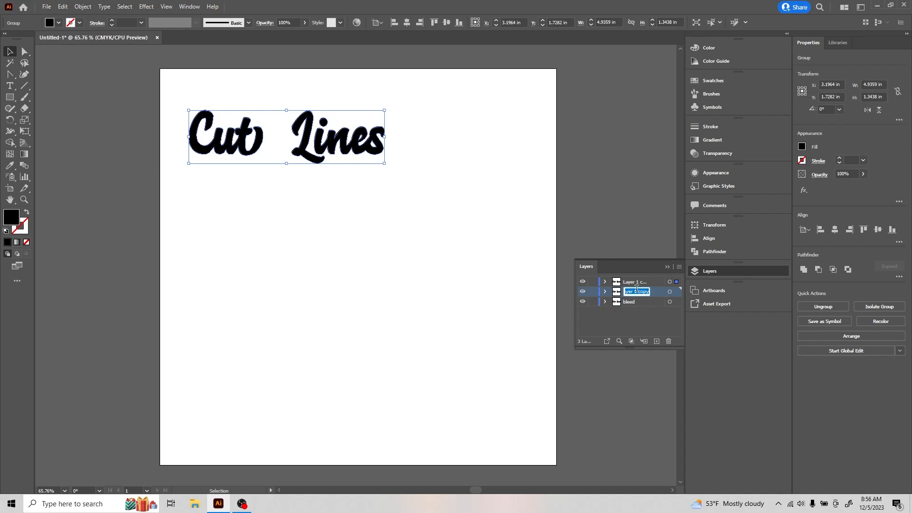
text(text)
double_click(639, 281)
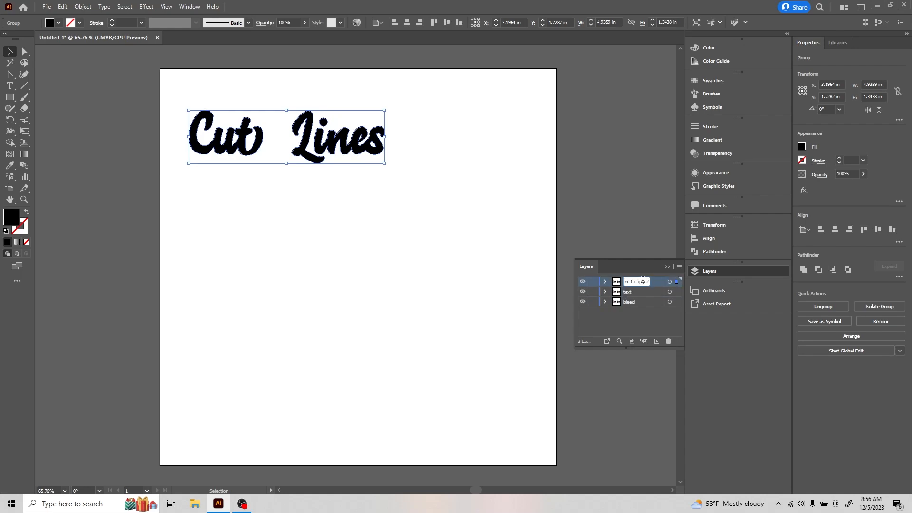
key(Return)
double_click(641, 281)
drag(622, 282, 636, 283)
double_click(637, 282)
text(cut;ine)
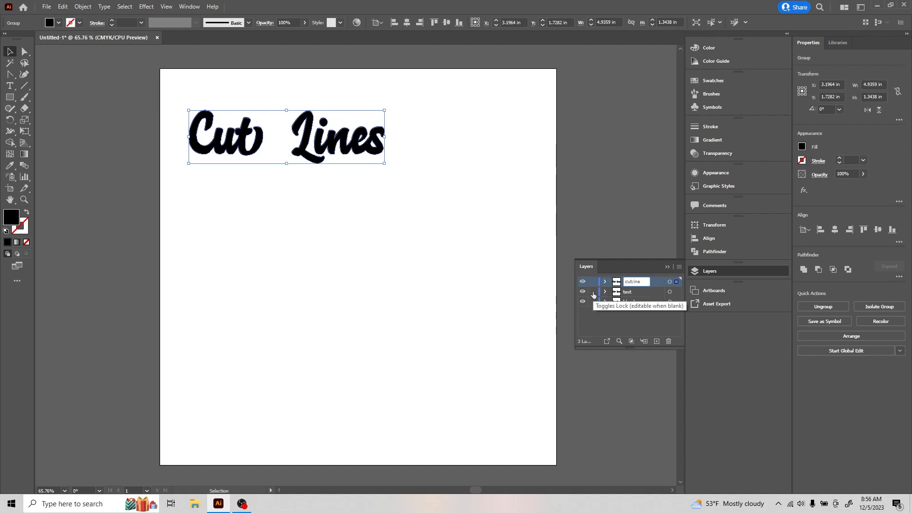
- Commit the 'cutline' layer name and target all artwork on the cutline layer
click(593, 291)
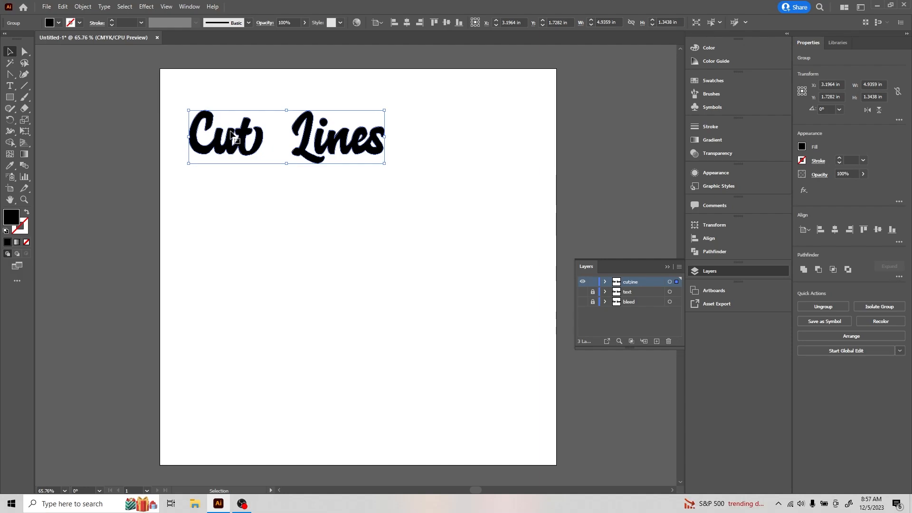
click(670, 282)
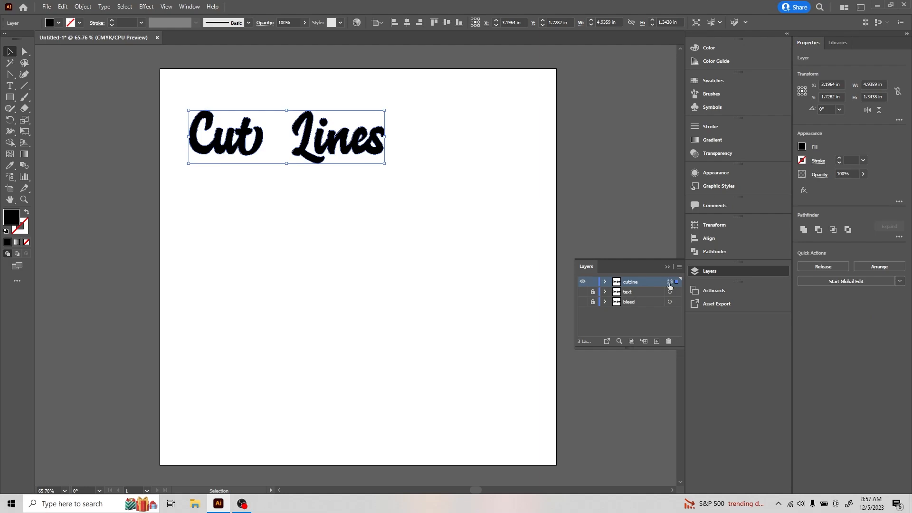
- Set the letters' fill to None and their stroke to the C=0 M=0 Y=0 K=90 dark grey
click(802, 146)
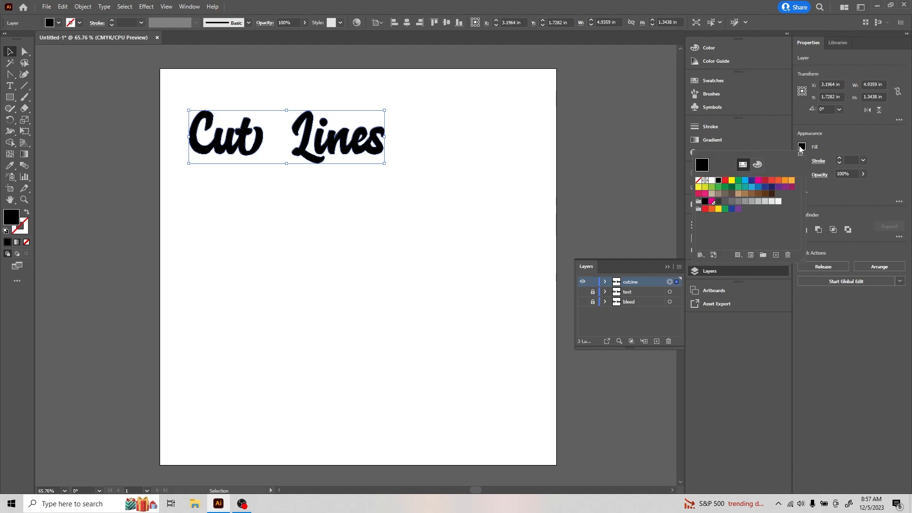
click(699, 182)
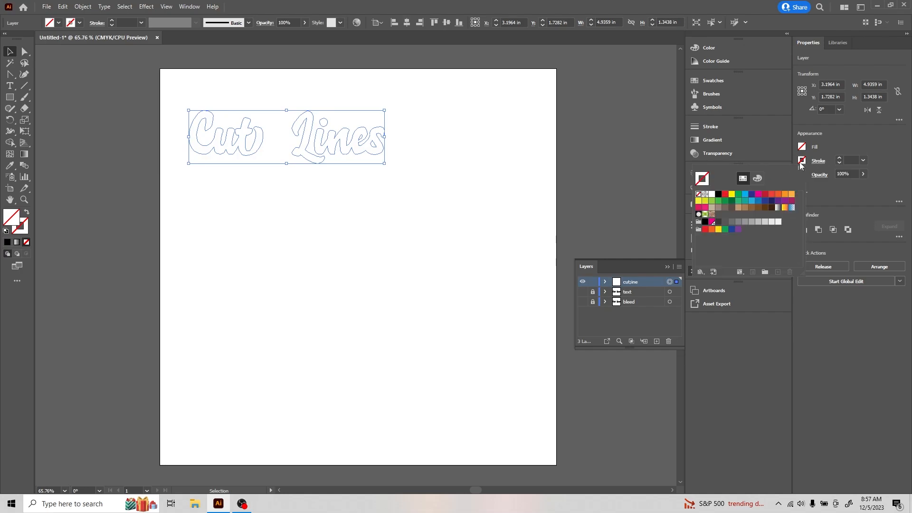
click(801, 163)
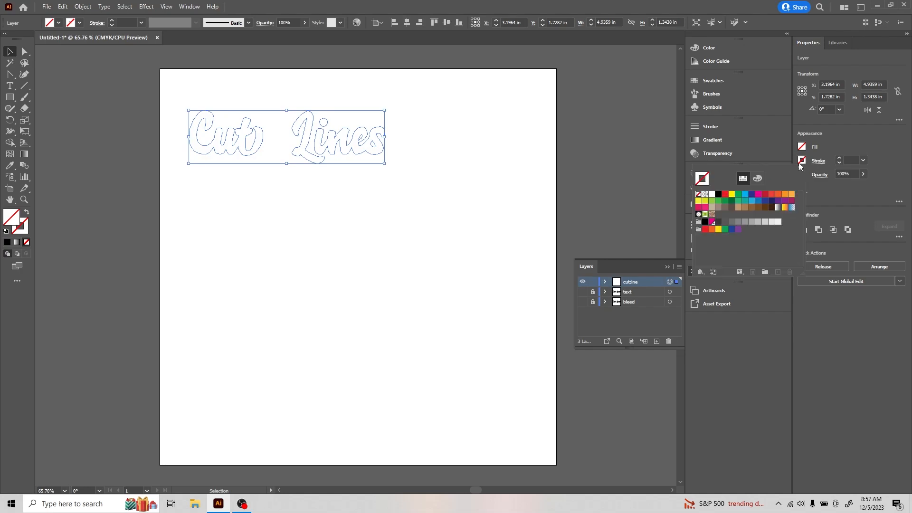
click(712, 222)
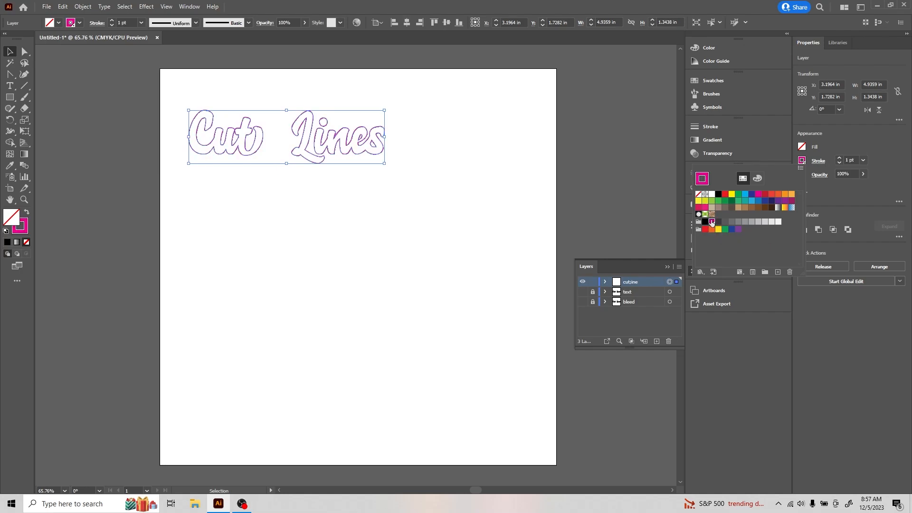
click(698, 194)
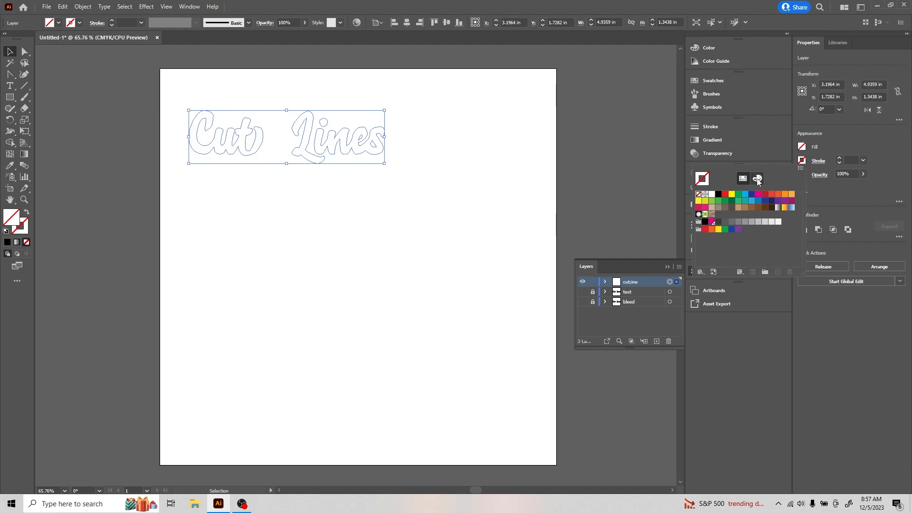
click(718, 222)
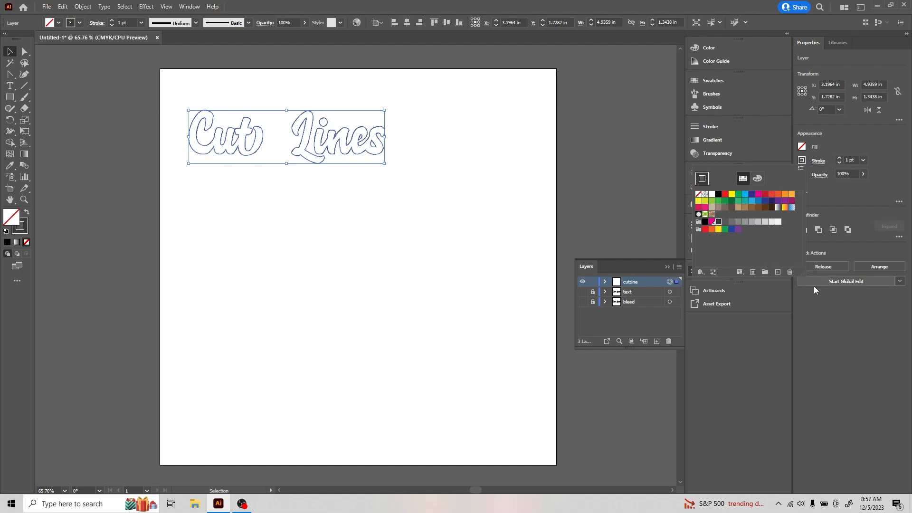
- Start a new spot swatch named 'CutContour' in CMYK mode from the stroke colour
click(778, 271)
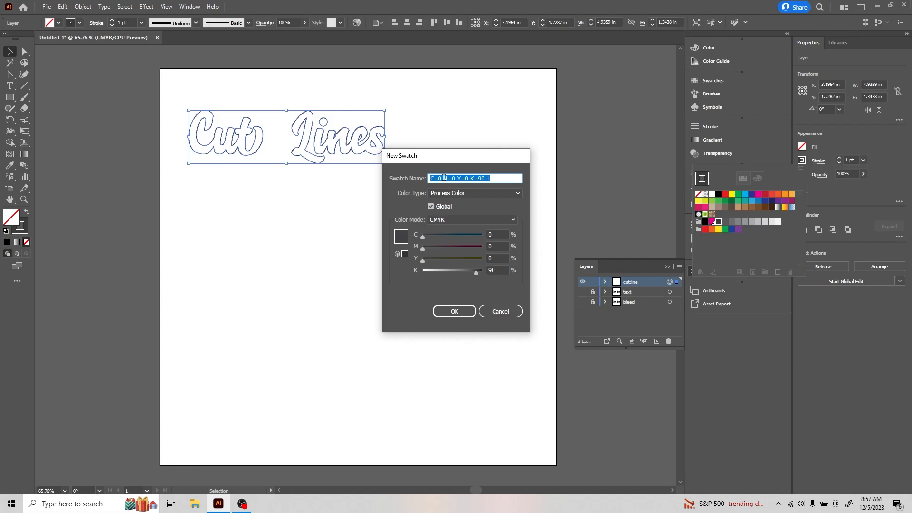
text(CutContour)
click(440, 194)
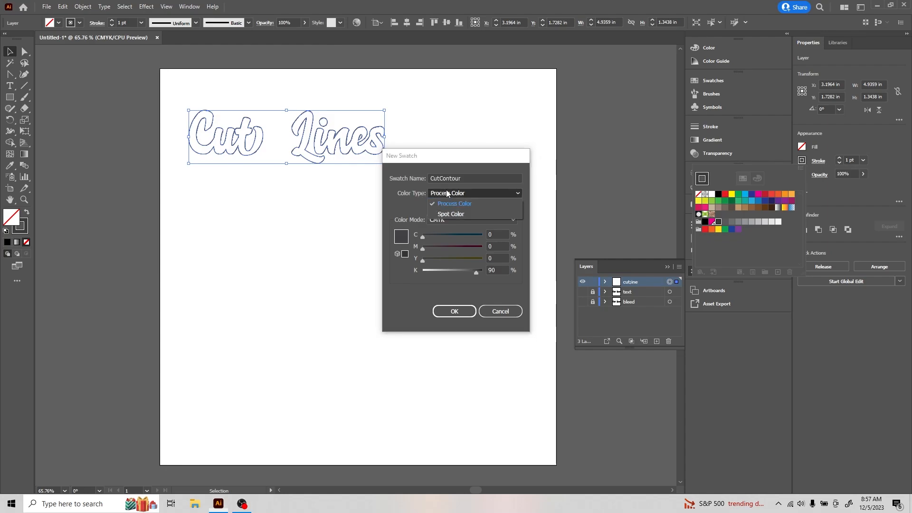
click(443, 215)
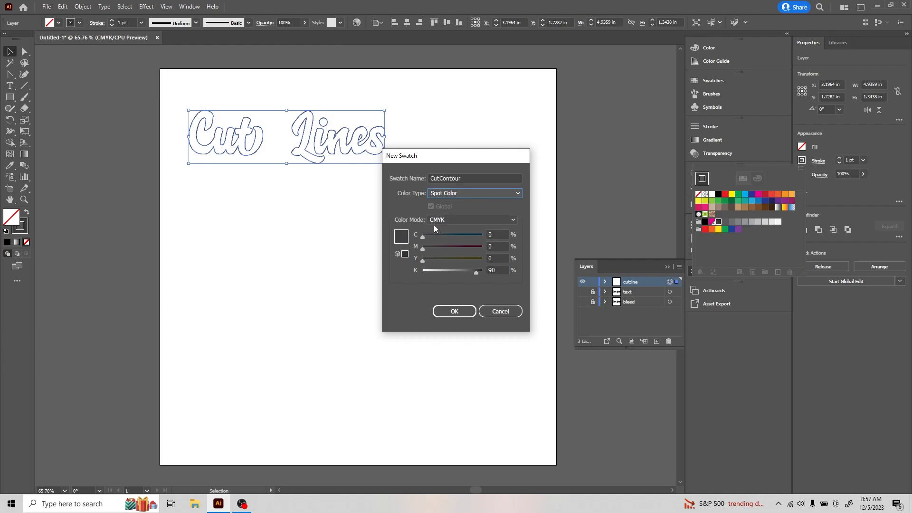
click(448, 221)
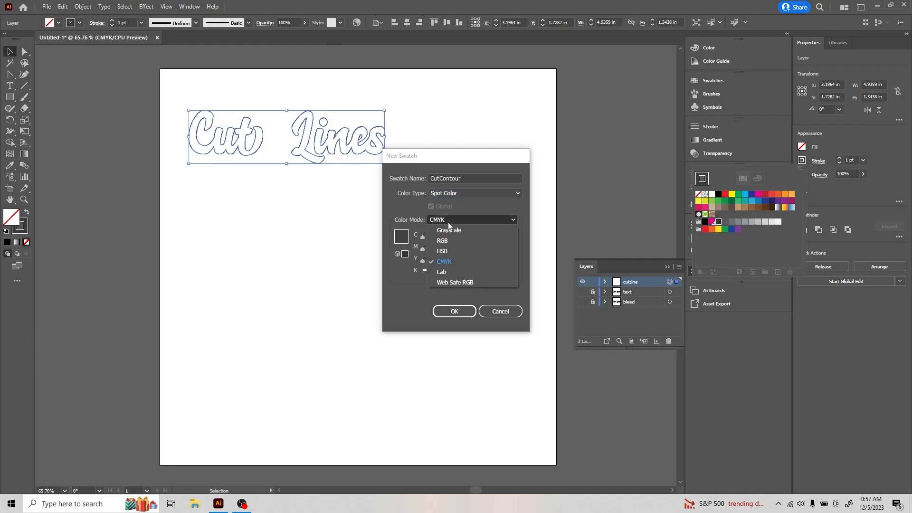
click(446, 261)
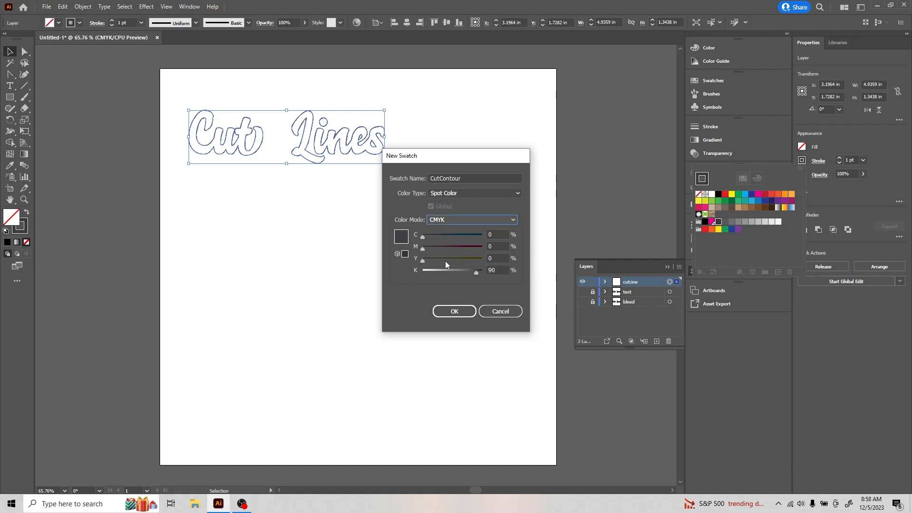
- Set the swatch to CMYK 0/100/0/0, then cancel after the 'name already exists' warning
click(489, 245)
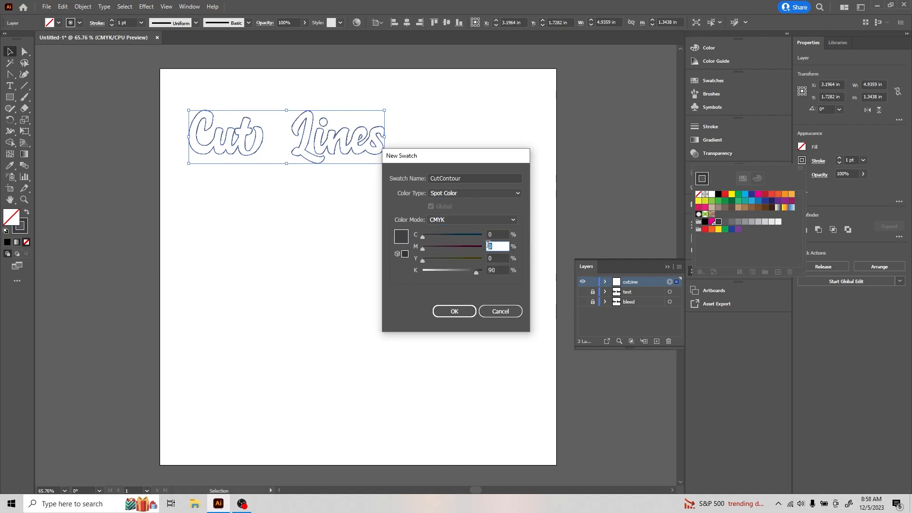
text(100)
click(495, 258)
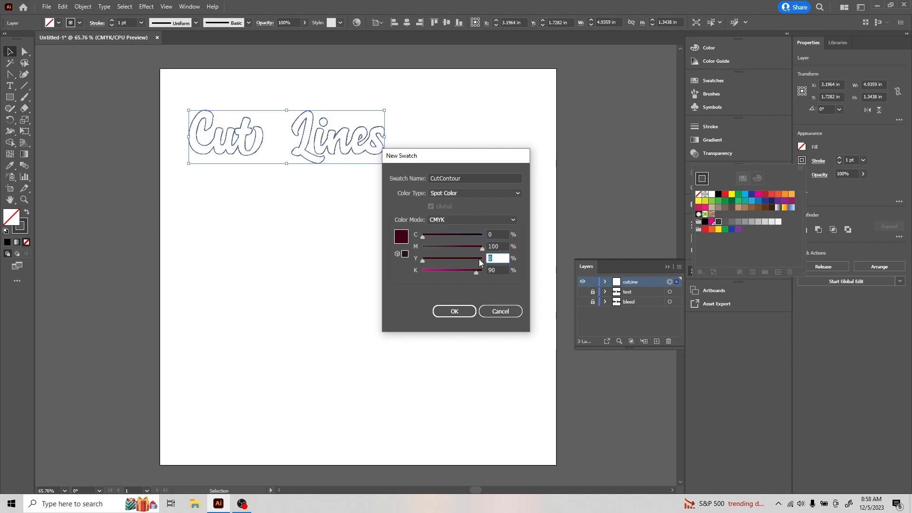
key(Tab)
text(0)
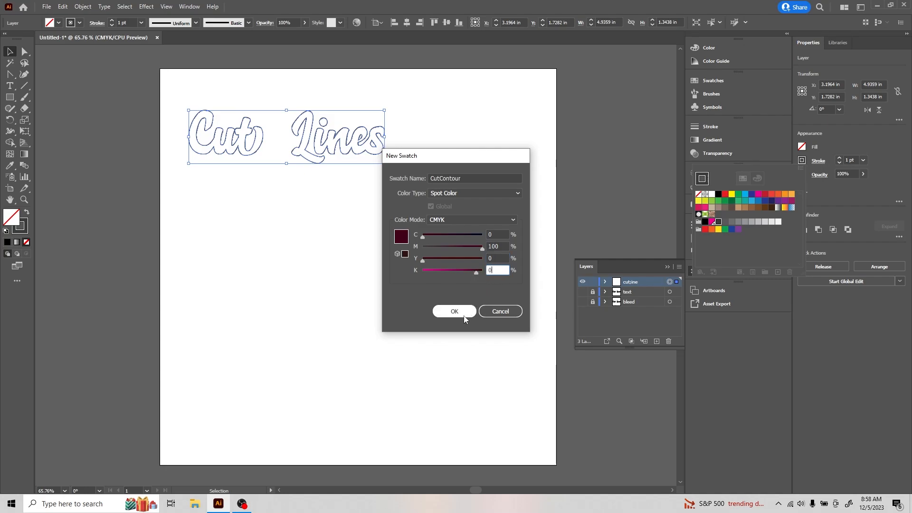
click(464, 312)
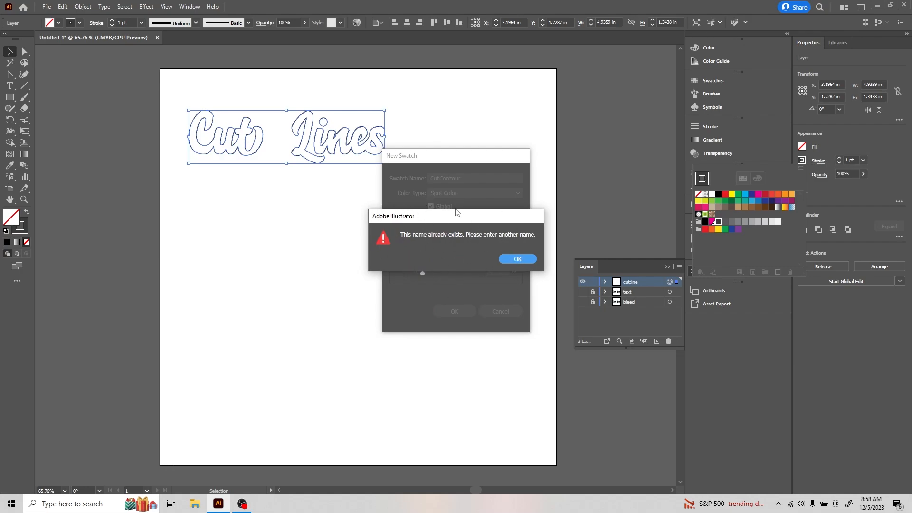
click(517, 259)
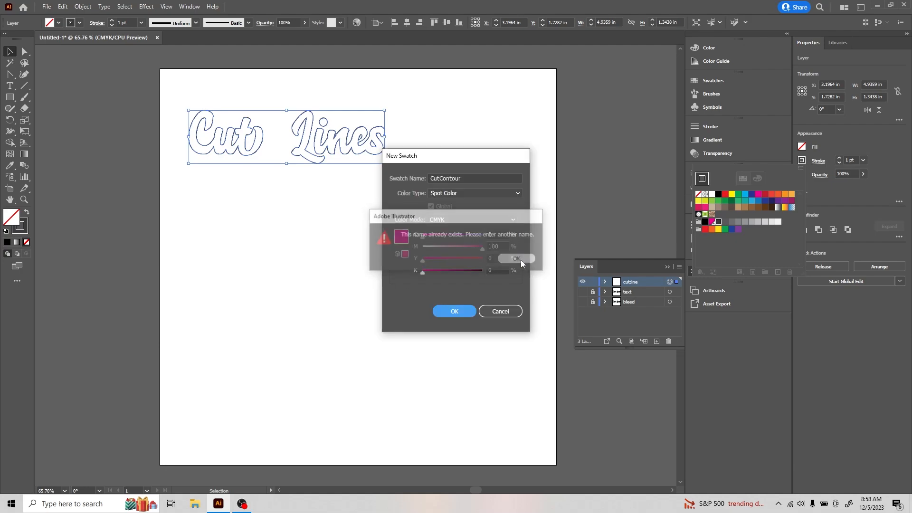
click(496, 318)
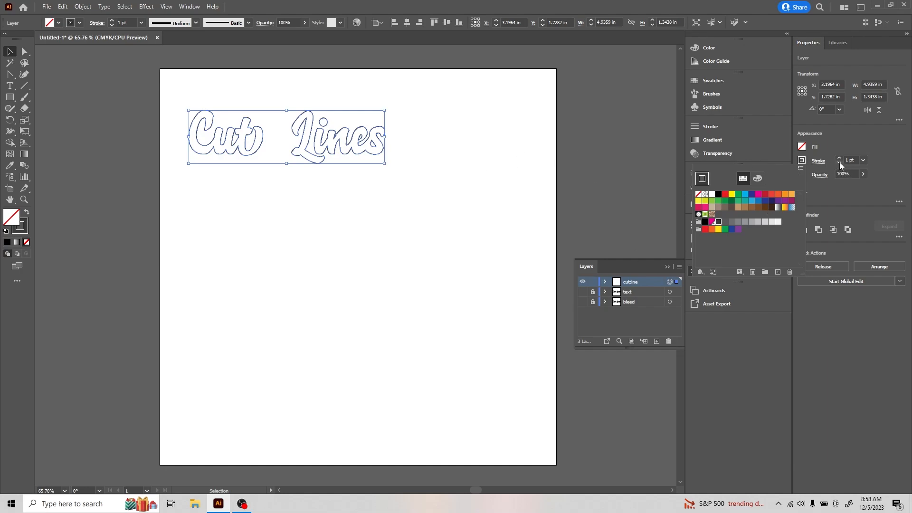
- Give the outlines a magenta stroke thinned to 0.25 pt, then deselect
click(712, 222)
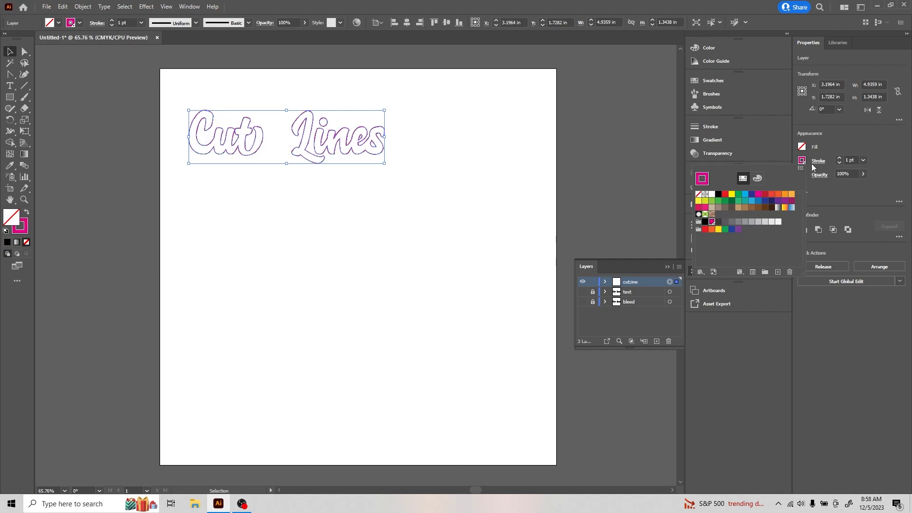
click(839, 164)
click(839, 164)
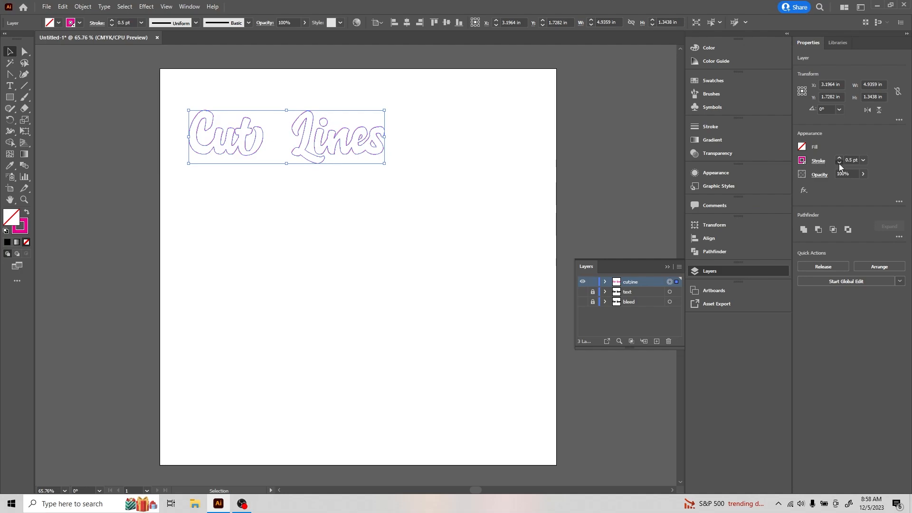
click(429, 170)
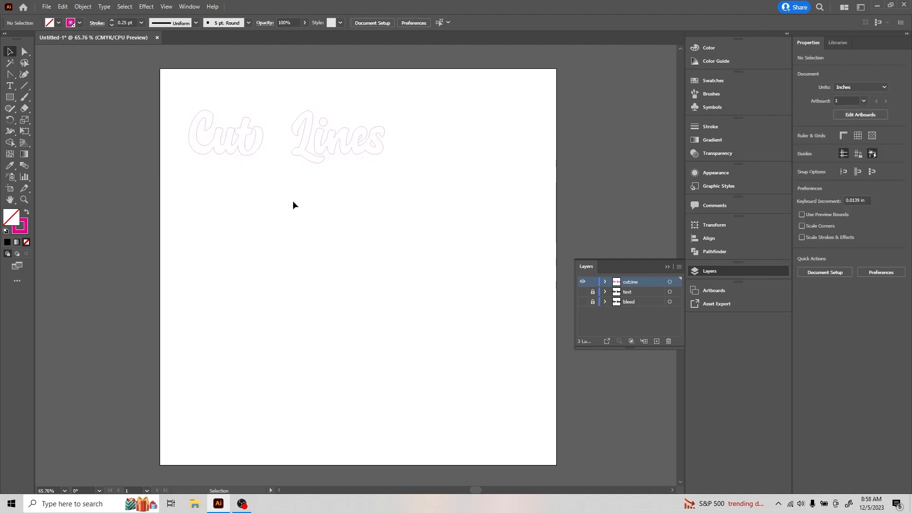
- Lock and hide the cutline layer and hide the text layer
click(593, 284)
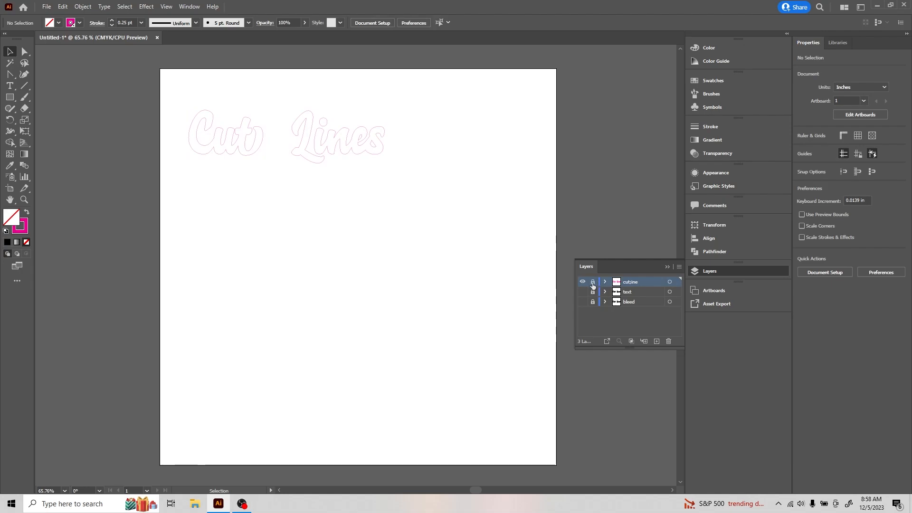
click(581, 283)
key(ctrl+y)
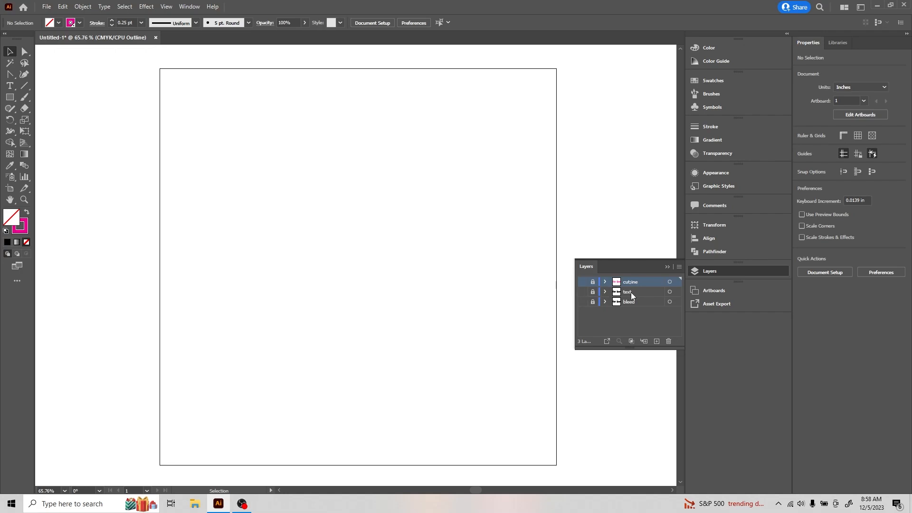
click(583, 292)
key(ctrl+y)
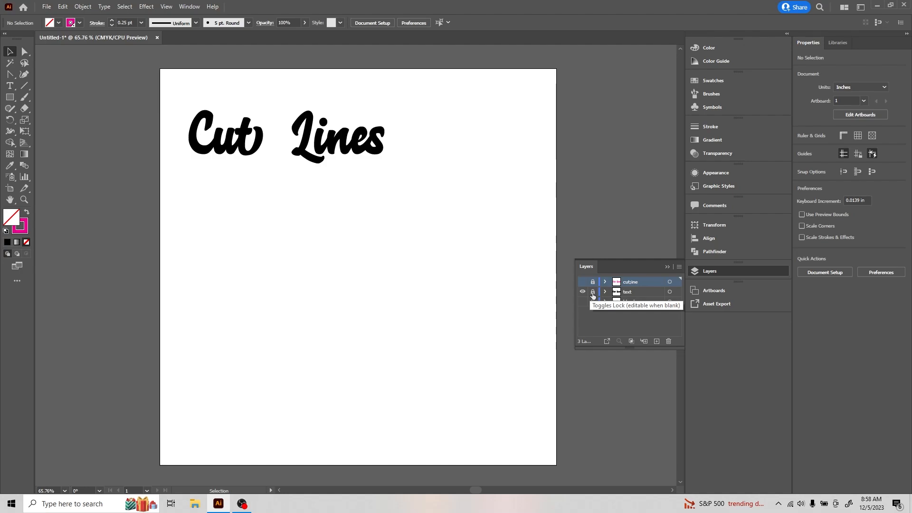
click(582, 292)
key(ctrl+y)
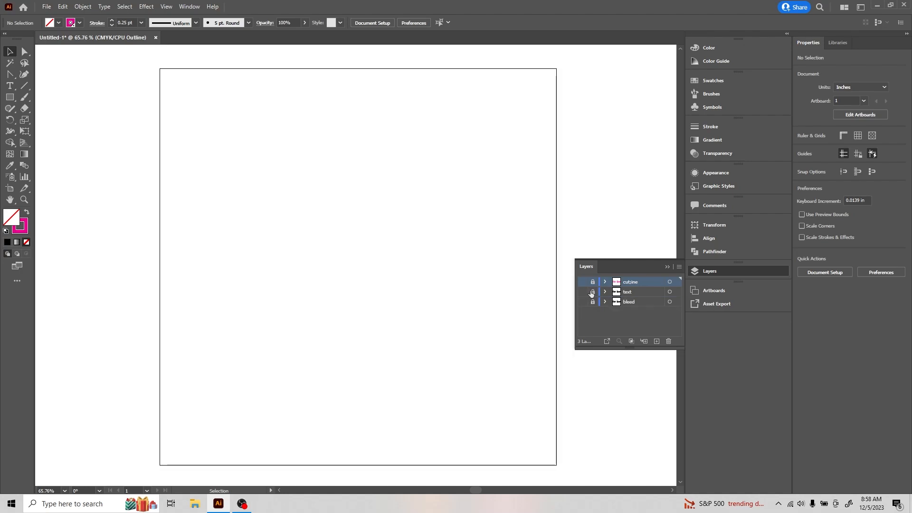
- Show and unlock the bleed layer and marquee-select its Cut Lines artwork
click(583, 302)
key(ctrl+y)
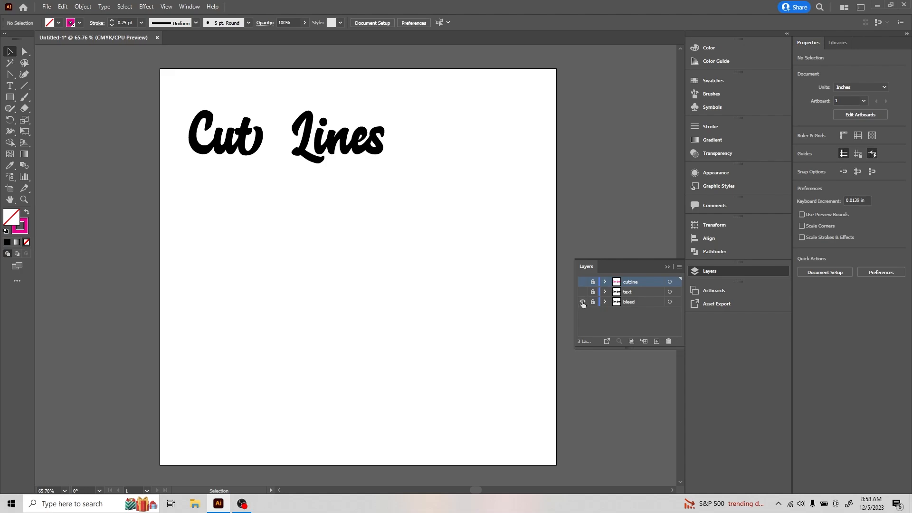
click(593, 302)
drag(173, 92, 406, 178)
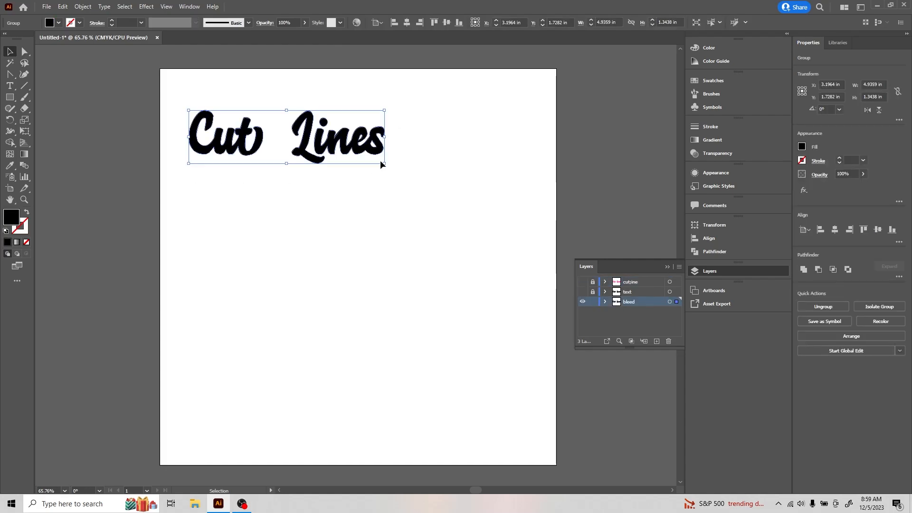
- Open Object > Path > Offset Path on the bleed art, previewing a 0.04 in round-joined offset
click(83, 6)
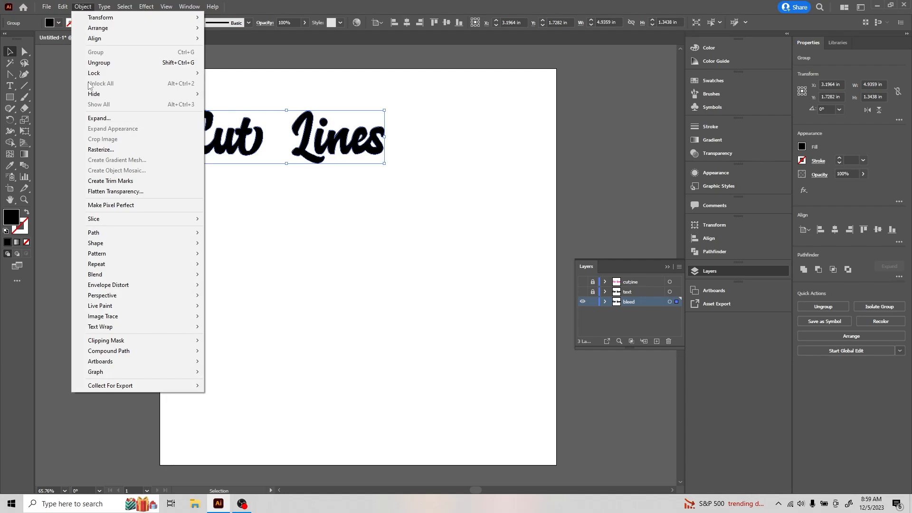
mouse_move(110, 233)
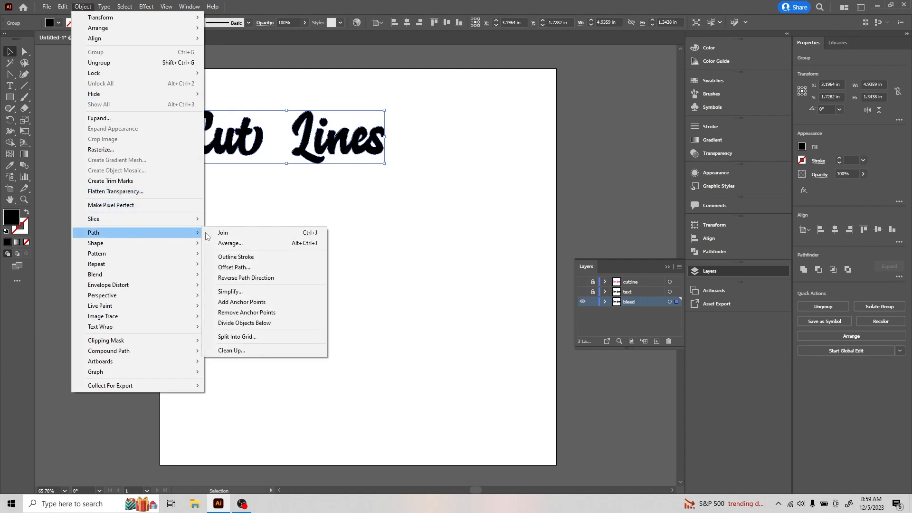
click(234, 267)
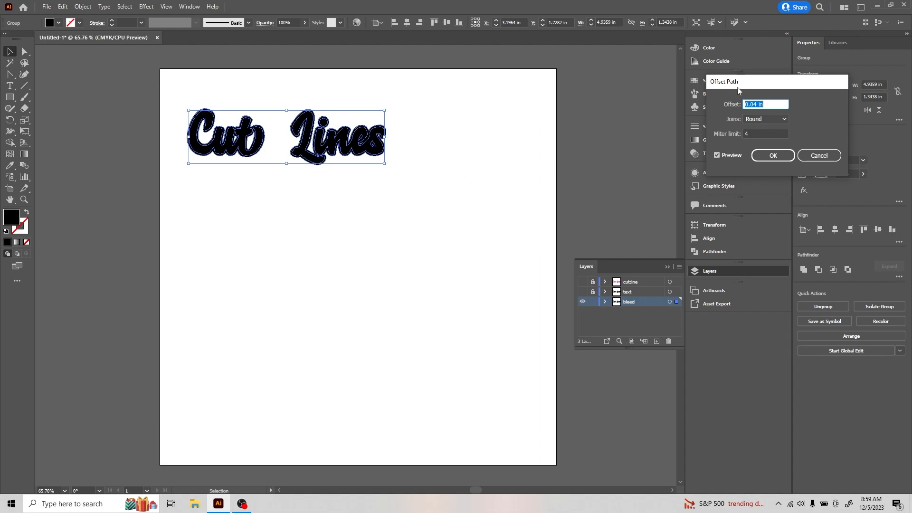
- Offset the bleed Cut Lines art by 0.06 in with Round joins, comparing the preview before applying
drag(737, 87, 580, 88)
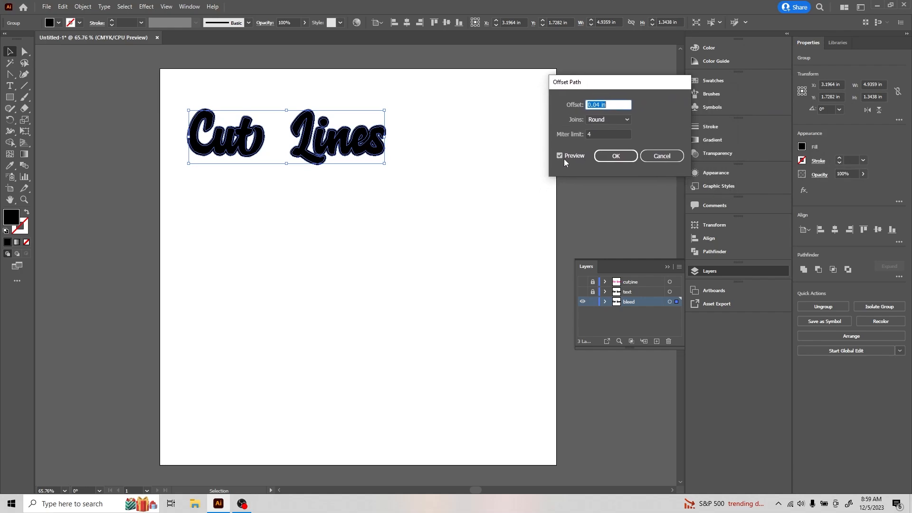
click(561, 156)
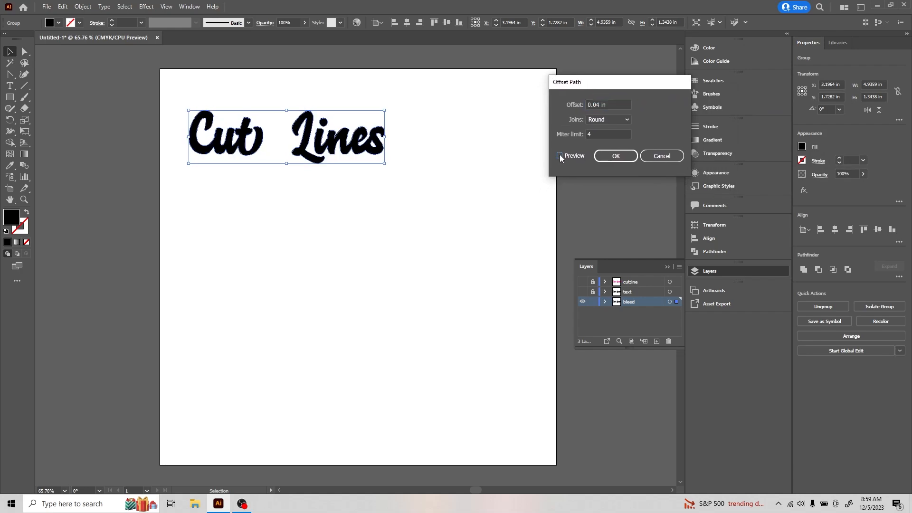
click(560, 156)
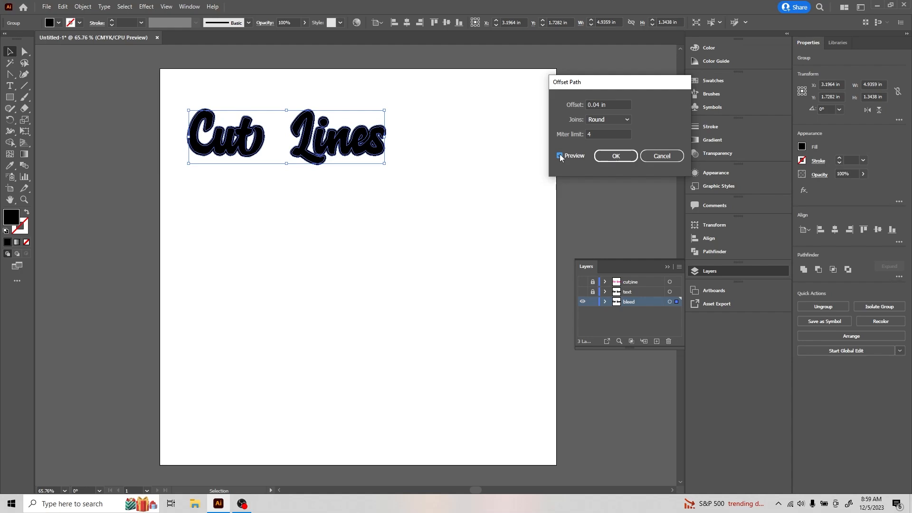
click(603, 105)
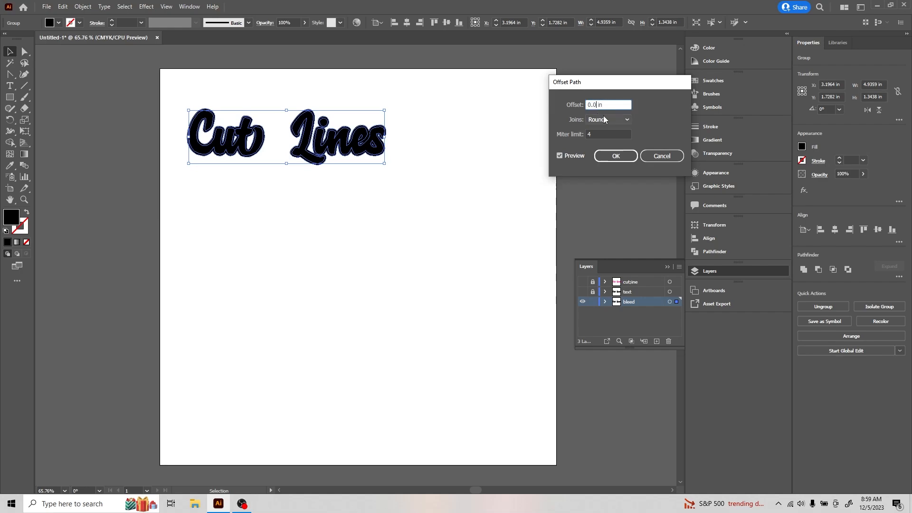
text(6)
key(Tab)
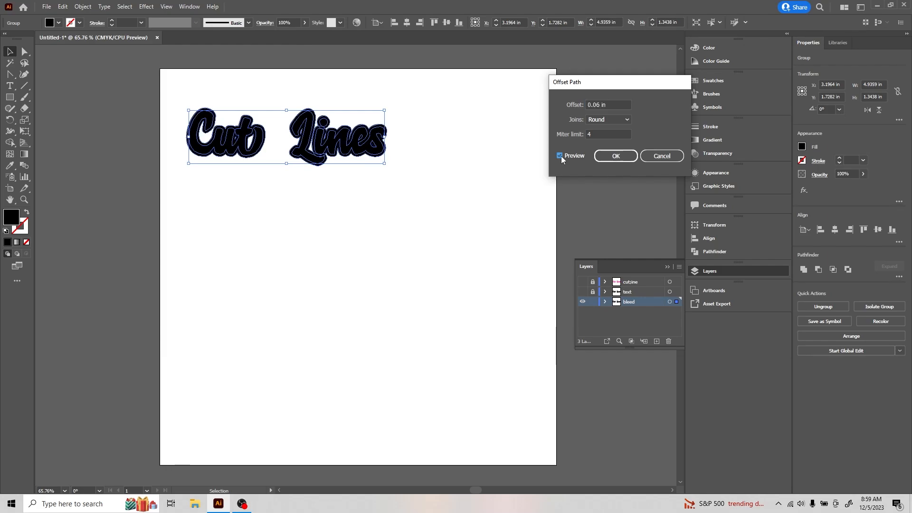
click(561, 156)
click(561, 156)
click(561, 155)
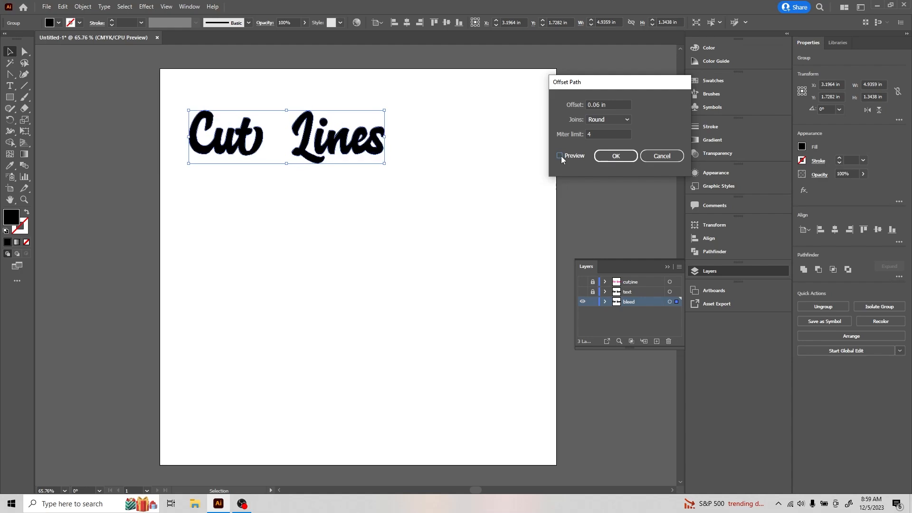
click(561, 156)
click(608, 156)
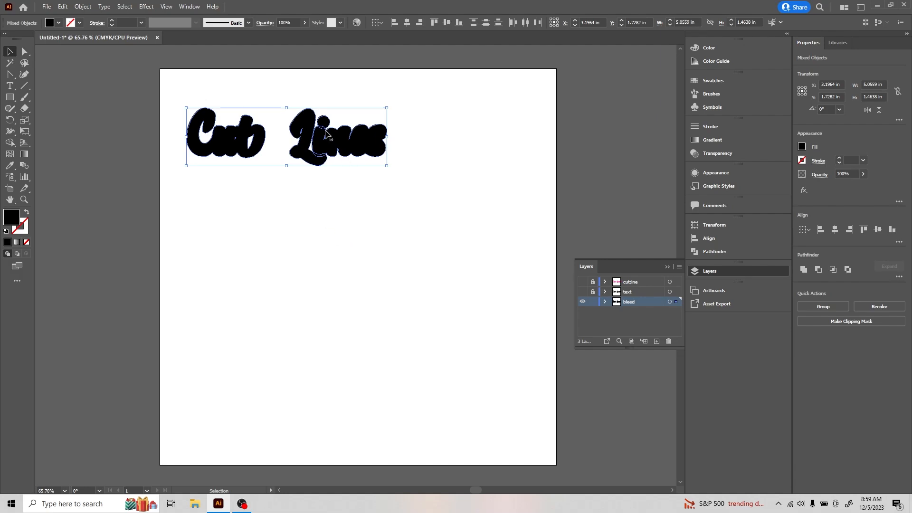
- Unite the offset shapes with Pathfinder and make the cutline layer visible again
click(803, 270)
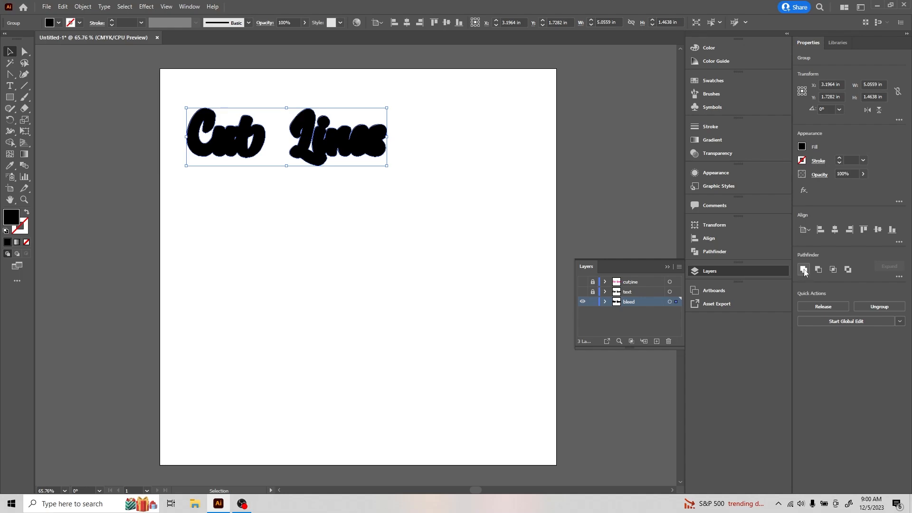
click(582, 281)
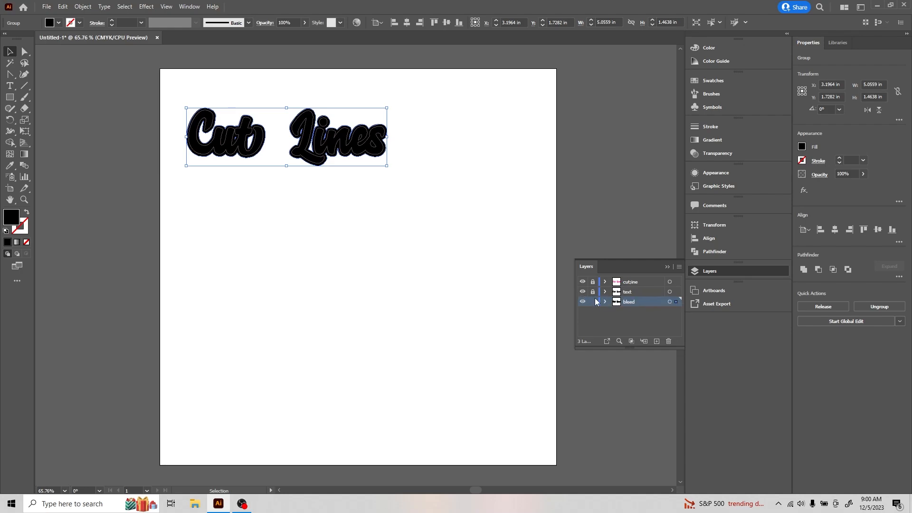
- Save a copy on the computer as Adobe PDF Untitled-1.pdf in Downloads
click(46, 7)
click(76, 114)
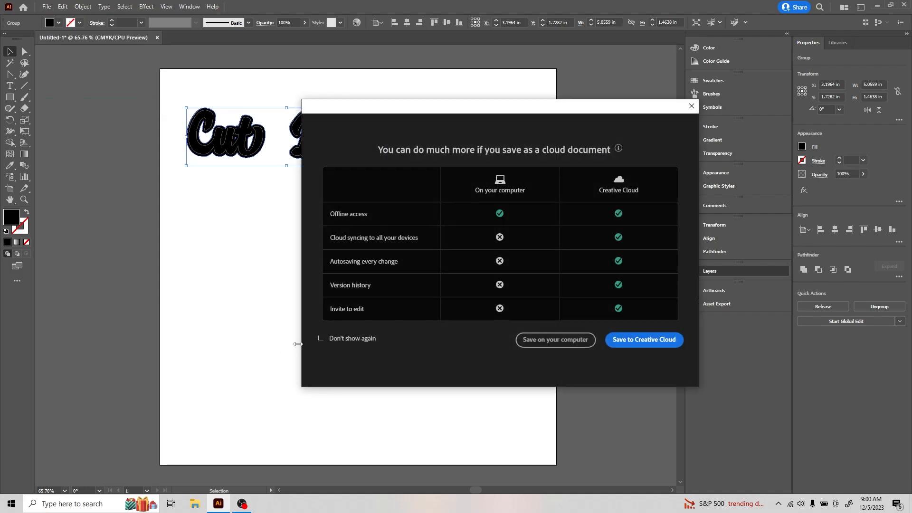
click(541, 341)
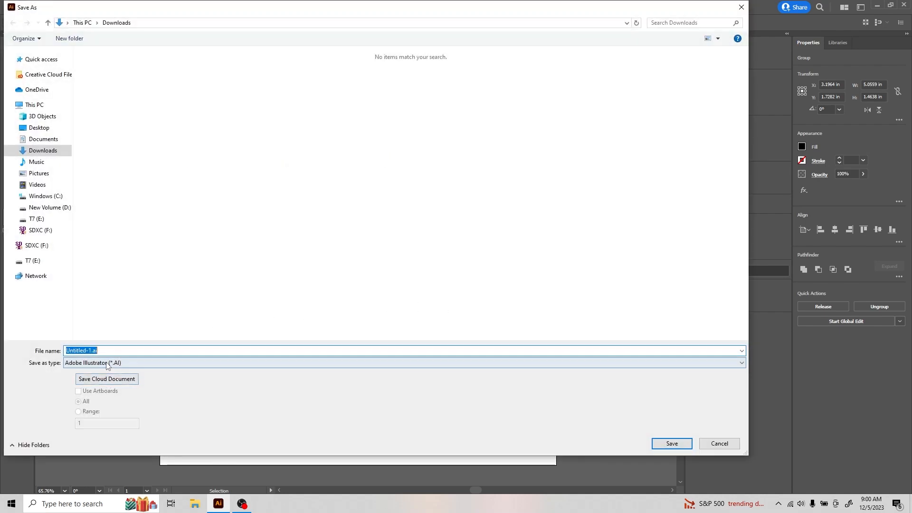
click(105, 363)
click(85, 379)
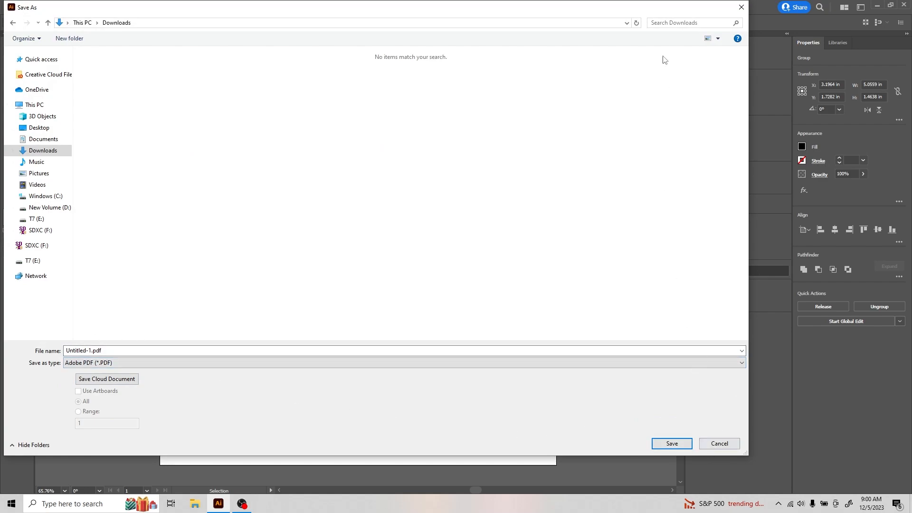
click(741, 11)
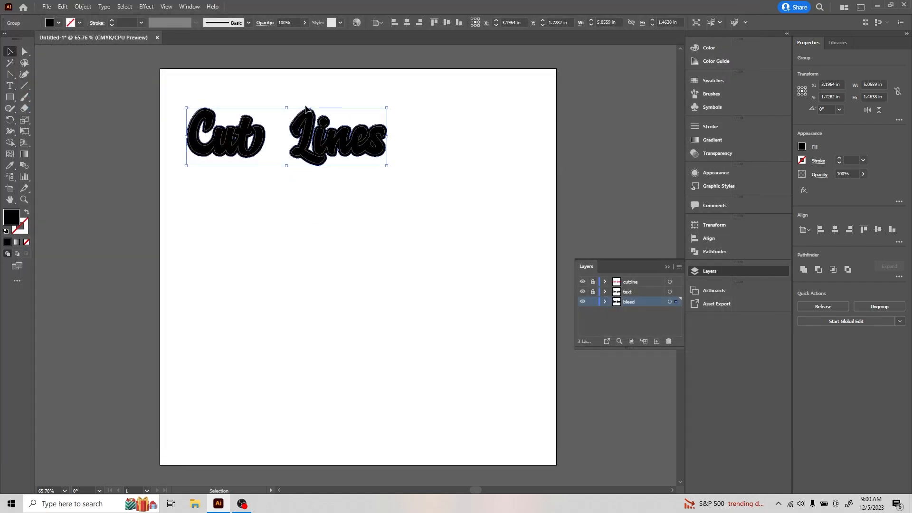